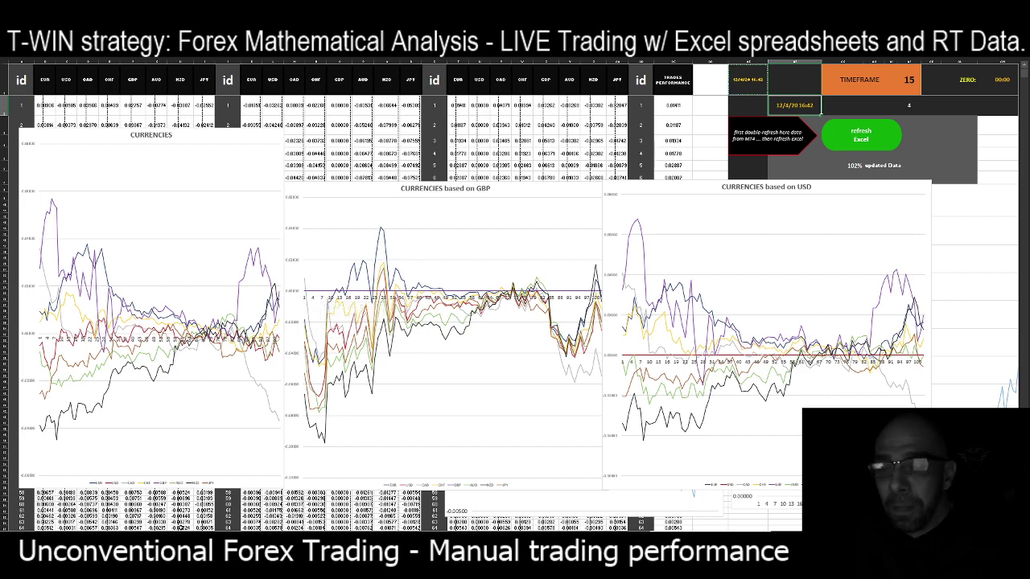
Check the open orders in MetaTrader 4, and highlight the Floating P/L under Open Trades in the detailed statement
mouse_move(170, 541)
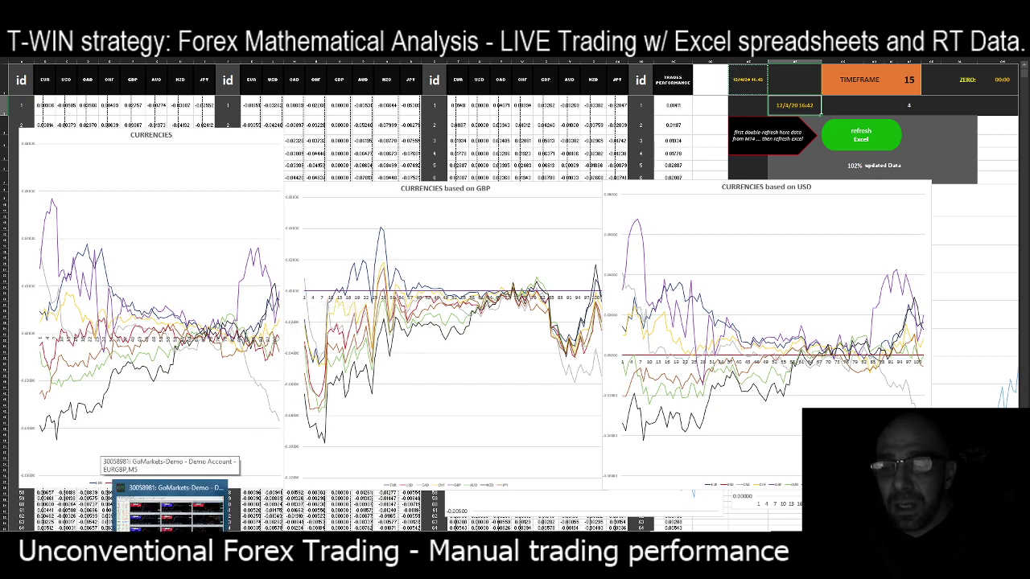
click(169, 507)
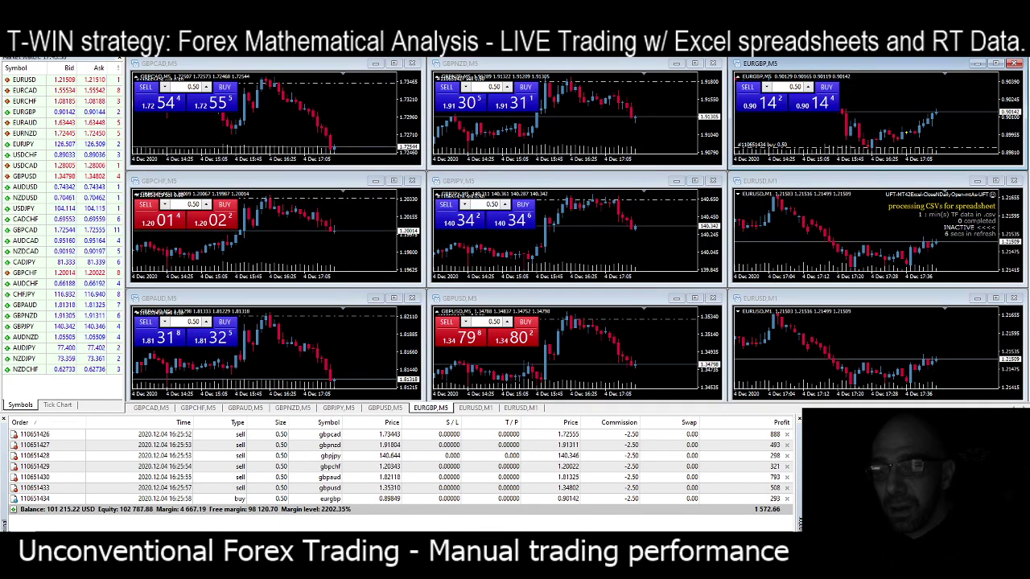
mouse_move(118, 540)
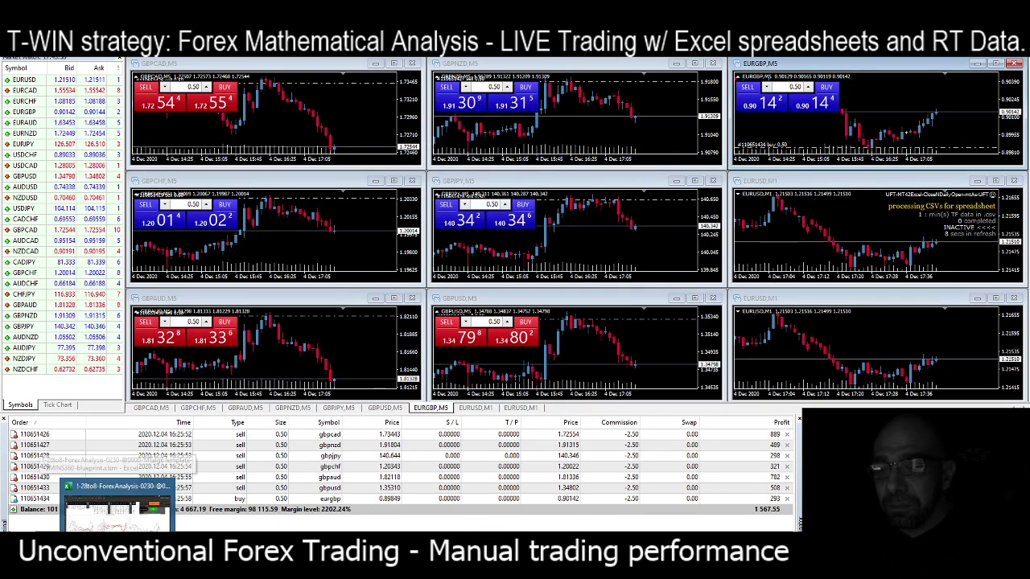
click(140, 541)
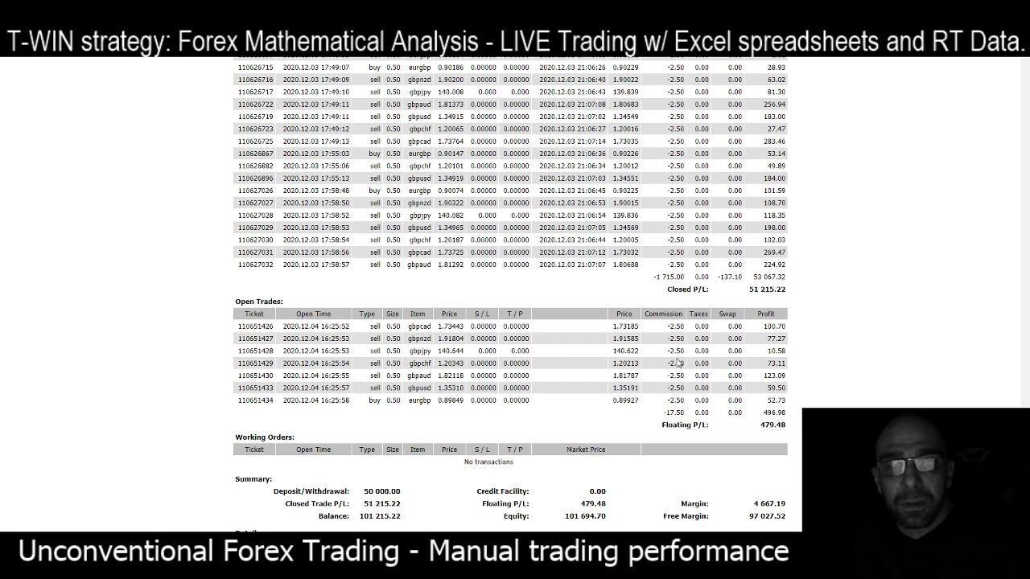
scroll(678, 364, down, 1)
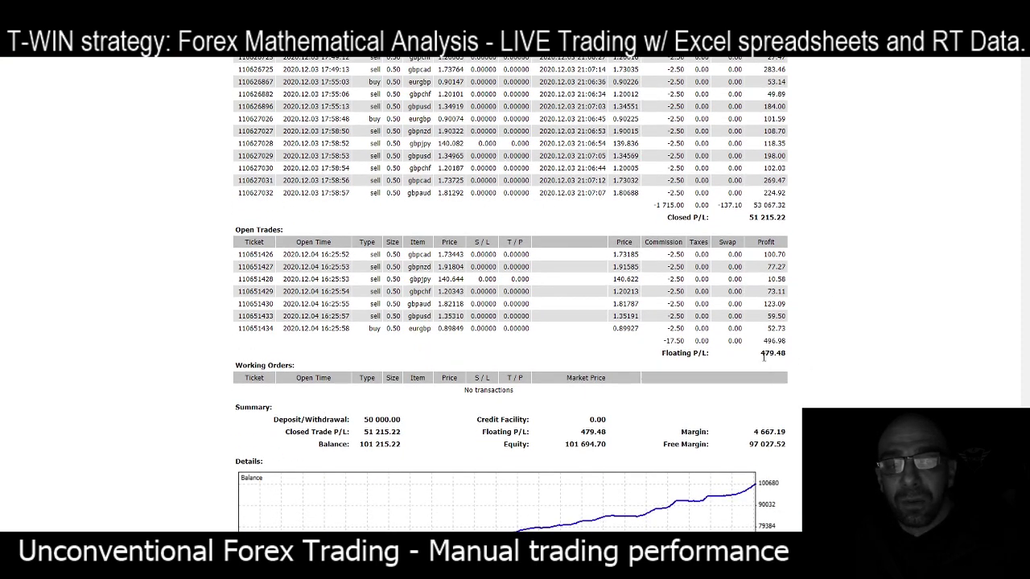
drag(762, 356, 778, 356)
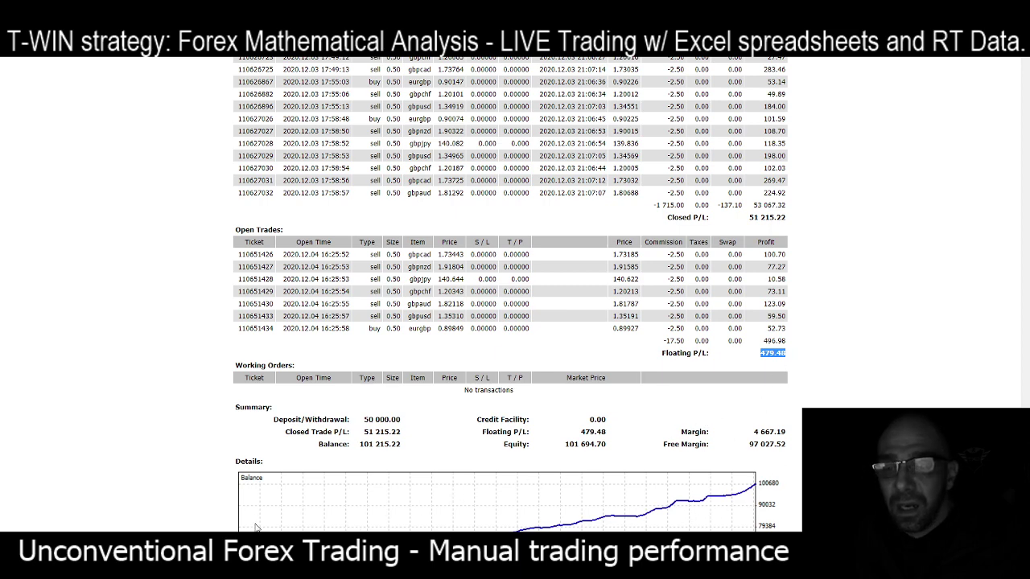
Switch to MetaTrader 4 and rescale the price axes of the GBPNZD, GBPJPY, GBPUSD and EURGBP M5 charts to show wider ranges
key(alt+Tab)
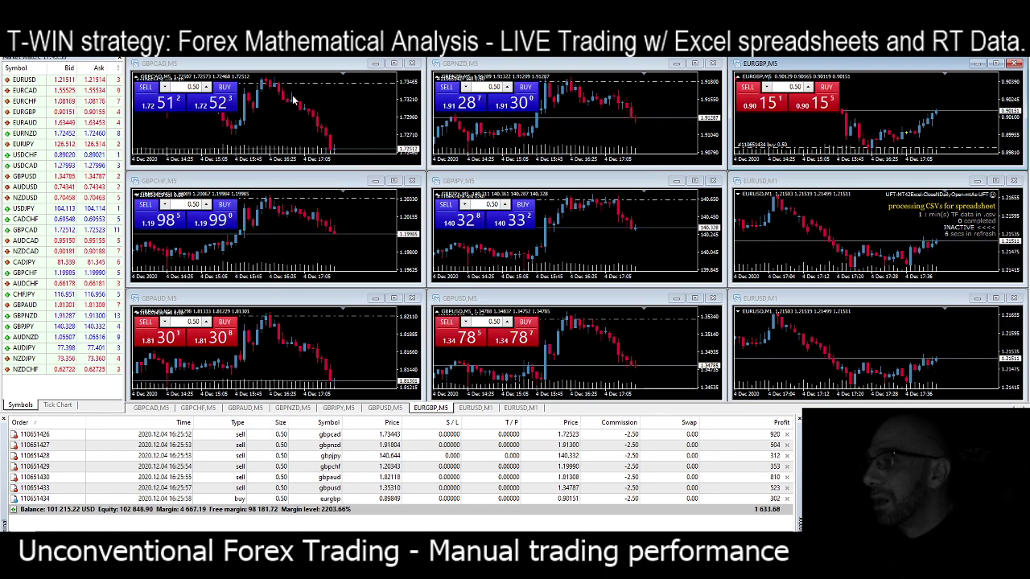
click(713, 126)
click(719, 227)
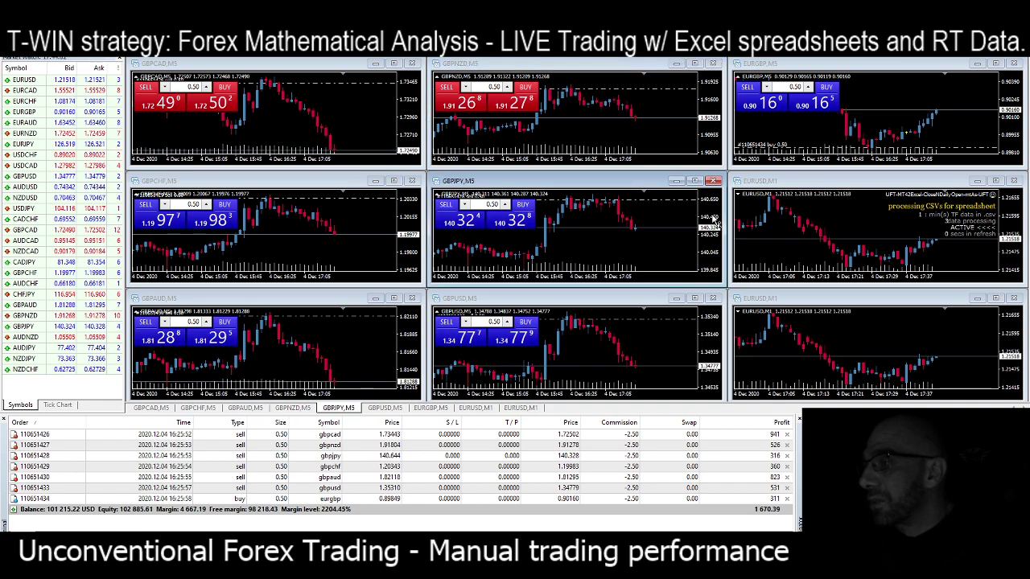
drag(712, 339, 711, 365)
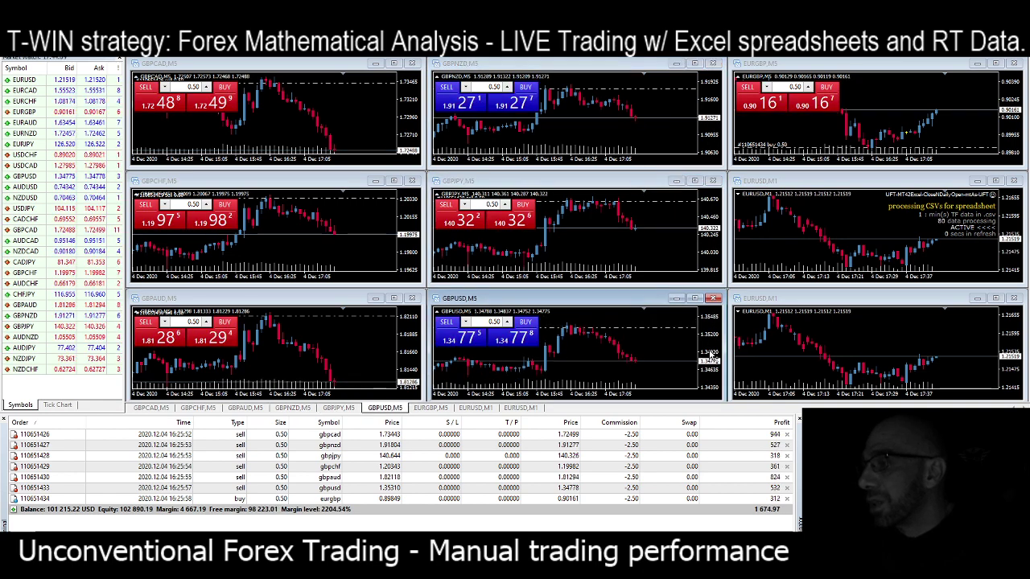
click(1008, 167)
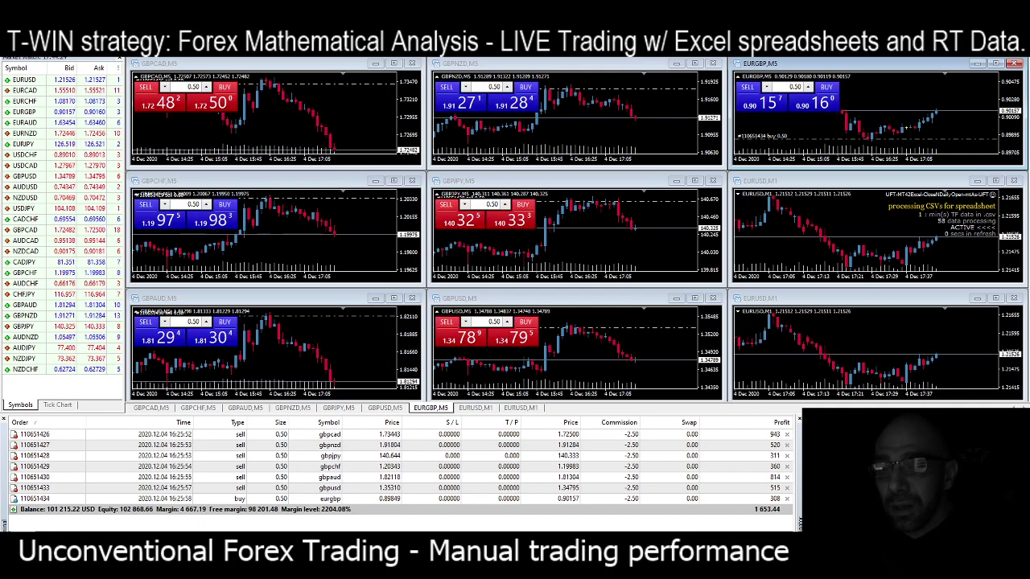
Switch to the Excel currency analysis workbook and refresh the MT4 data, followed by the spreadsheet itself
click(171, 544)
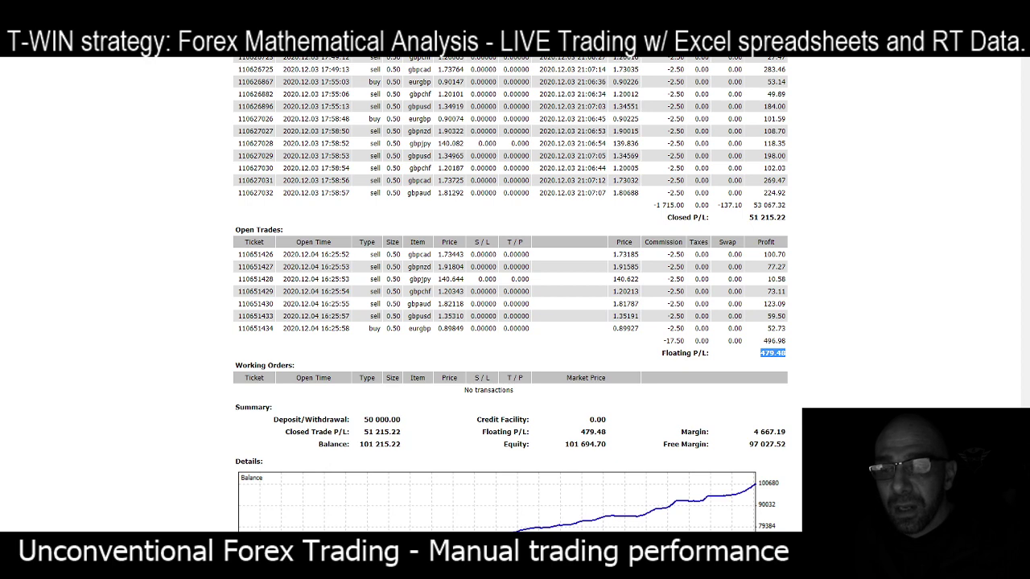
click(254, 544)
click(783, 144)
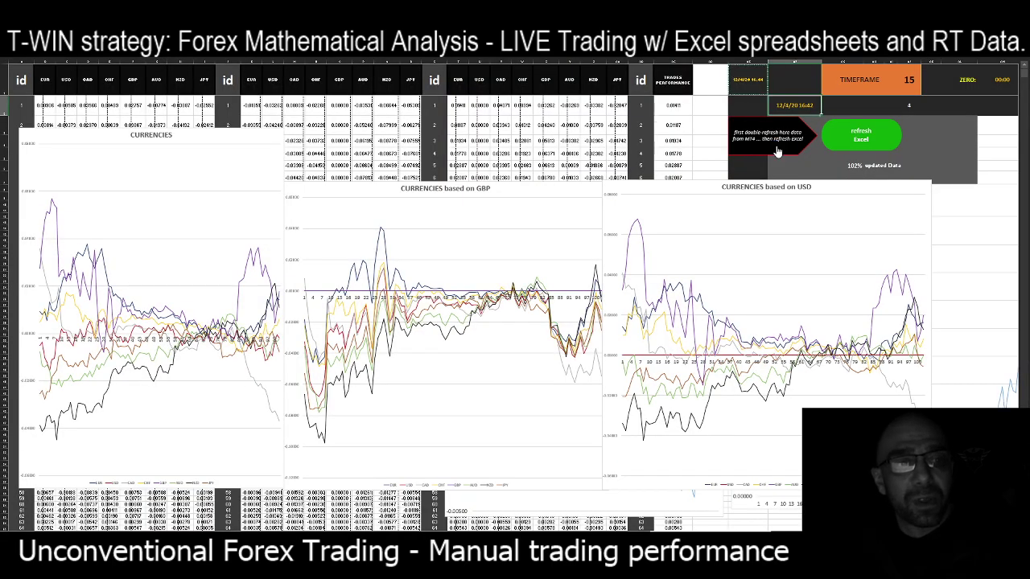
click(868, 147)
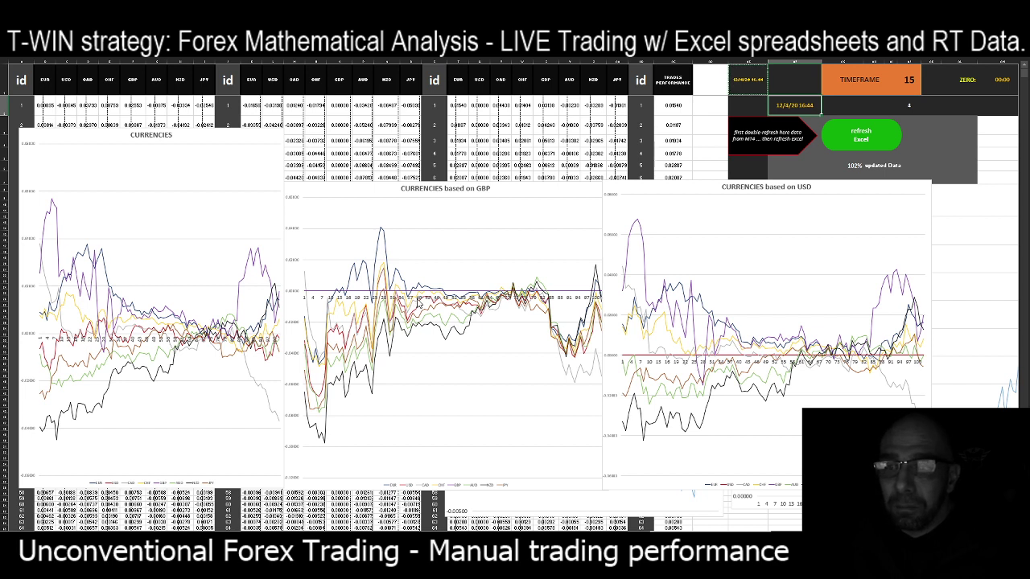
Switch to MetaTrader 4 and close all seven open 0.50-lot orders, from EURGBP up to GBPCAD
mouse_move(170, 541)
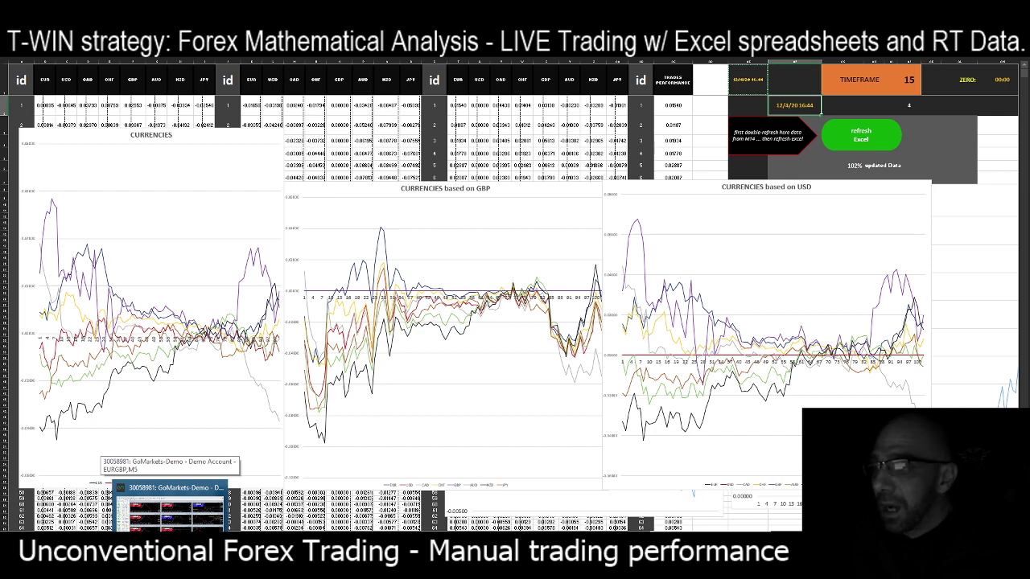
click(170, 507)
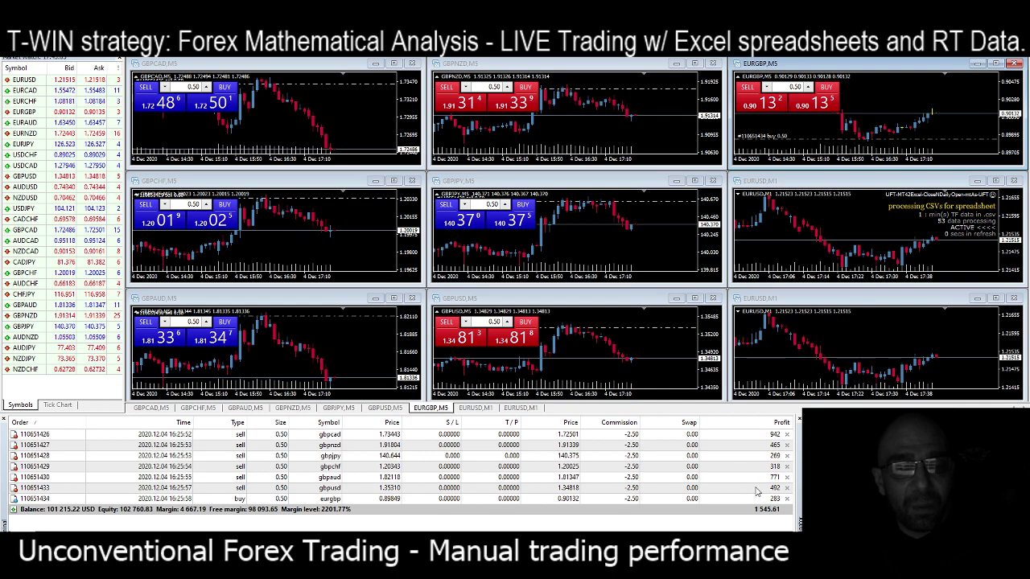
click(787, 499)
click(786, 487)
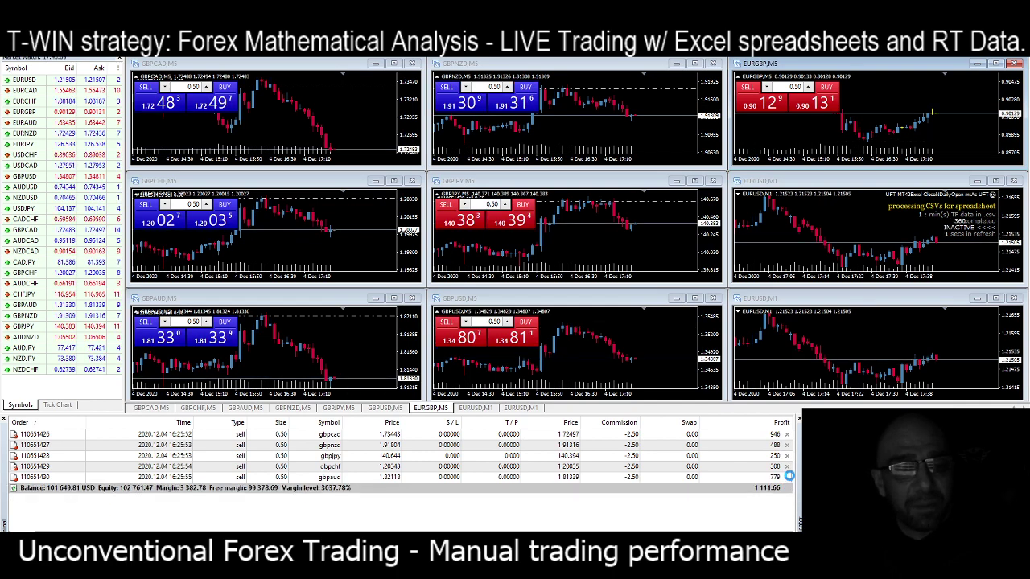
click(787, 477)
click(786, 467)
click(787, 456)
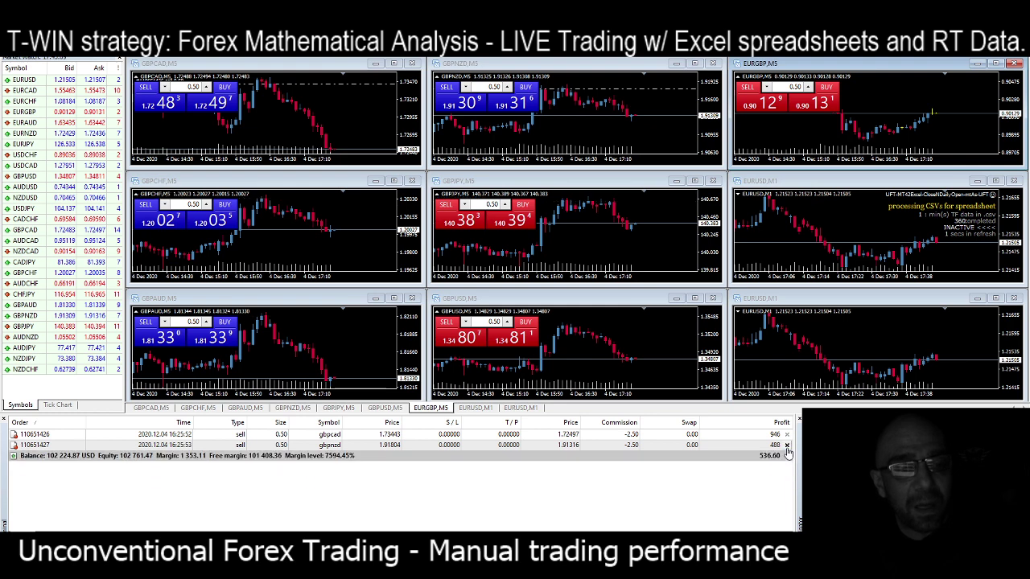
click(787, 445)
click(787, 434)
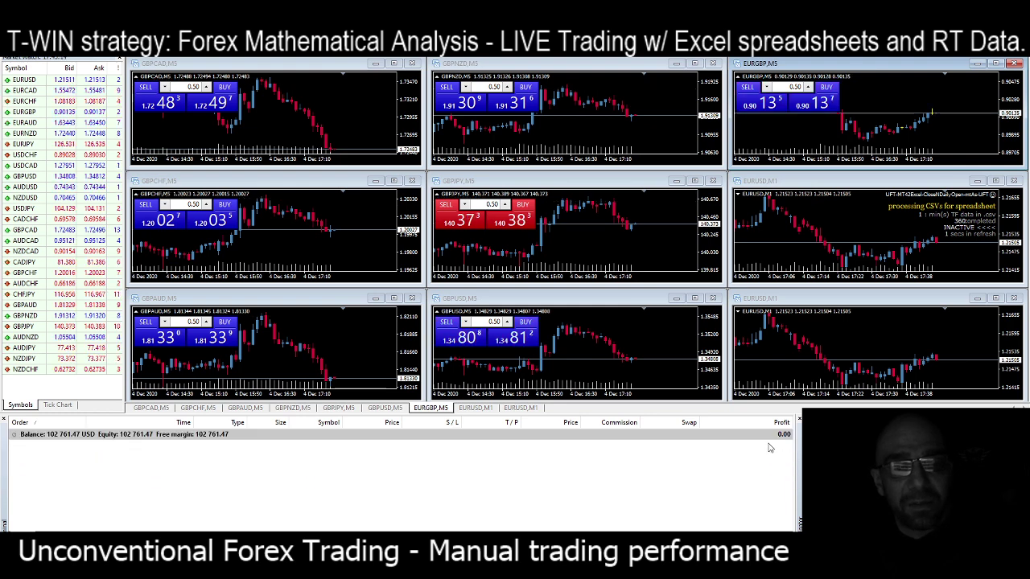
Open the account history and save it as a detailed HTML report in the account's statements folder
click(109, 536)
click(156, 487)
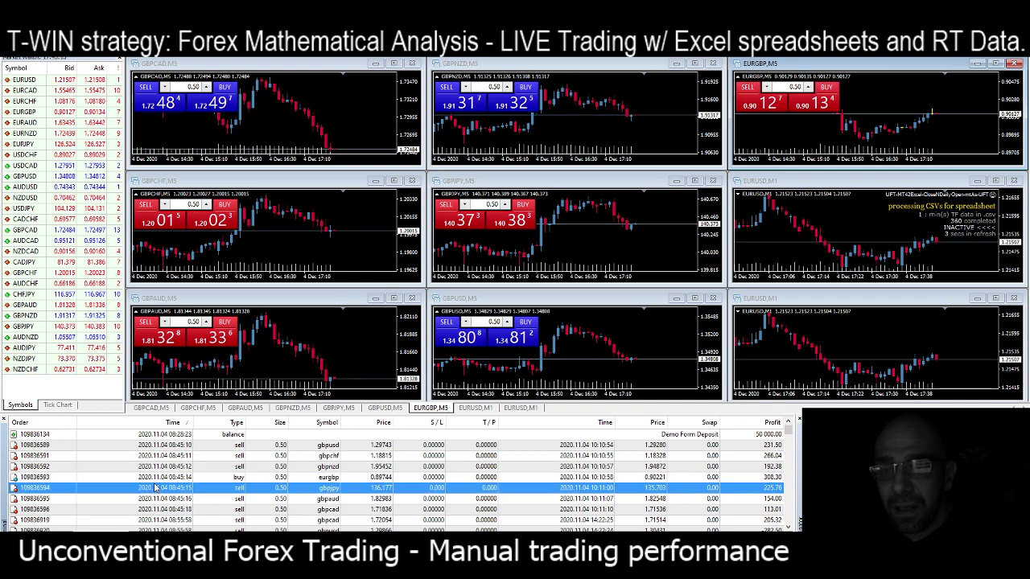
right_click(156, 488)
click(234, 414)
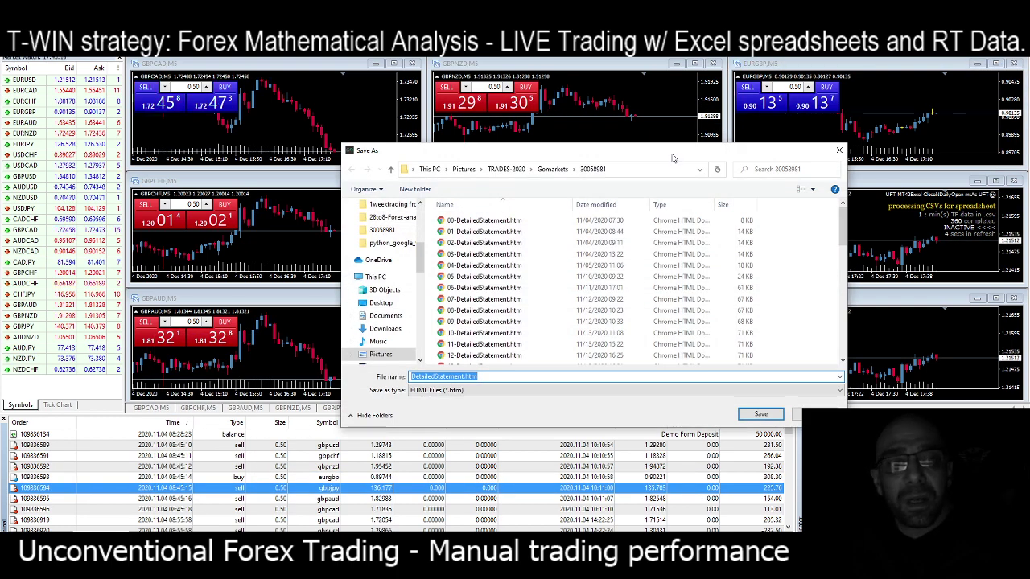
drag(672, 155, 0, 190)
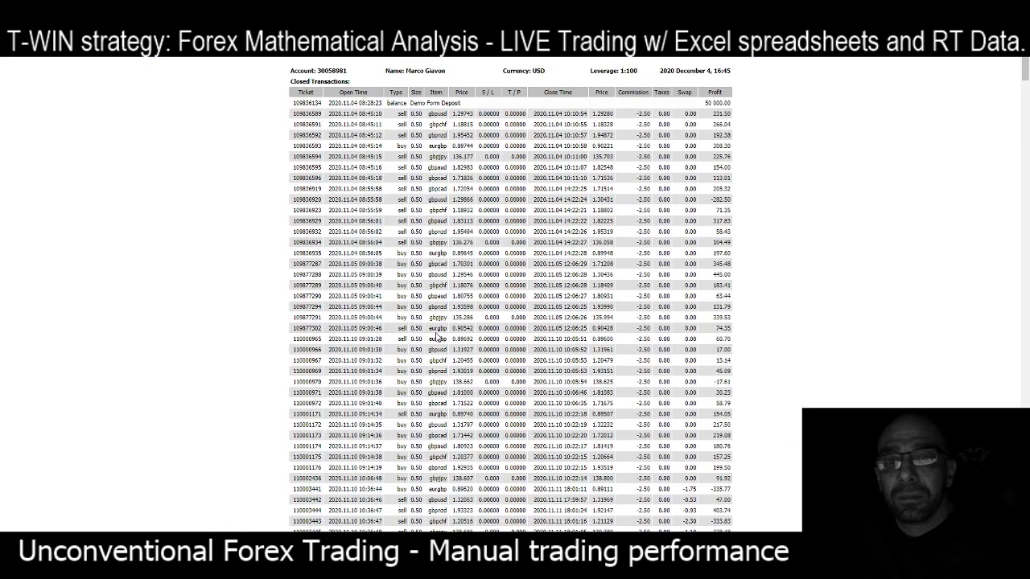
Review the new detailed statement from the closed transactions down to the summary and balance graph, highlighting the Closed Trade P/L
key(ctrl+plus)
key(ctrl+plus)
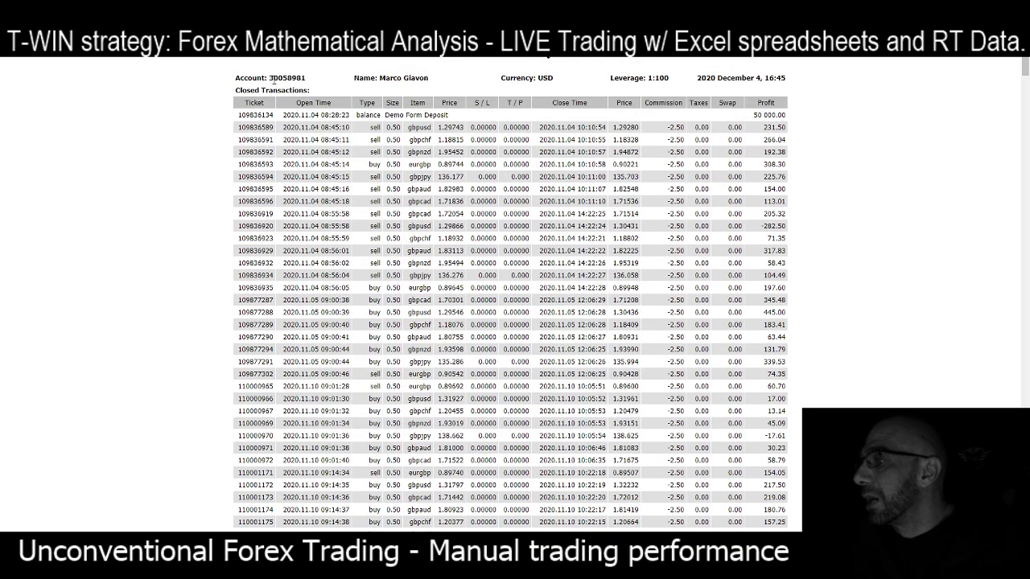
scroll(404, 254, down, 20)
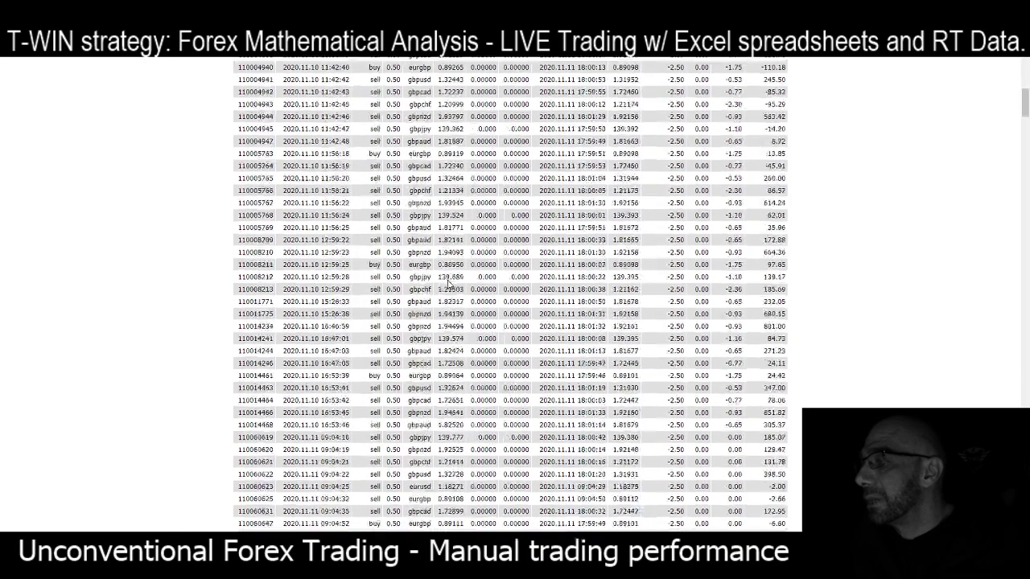
scroll(452, 274, down, 20)
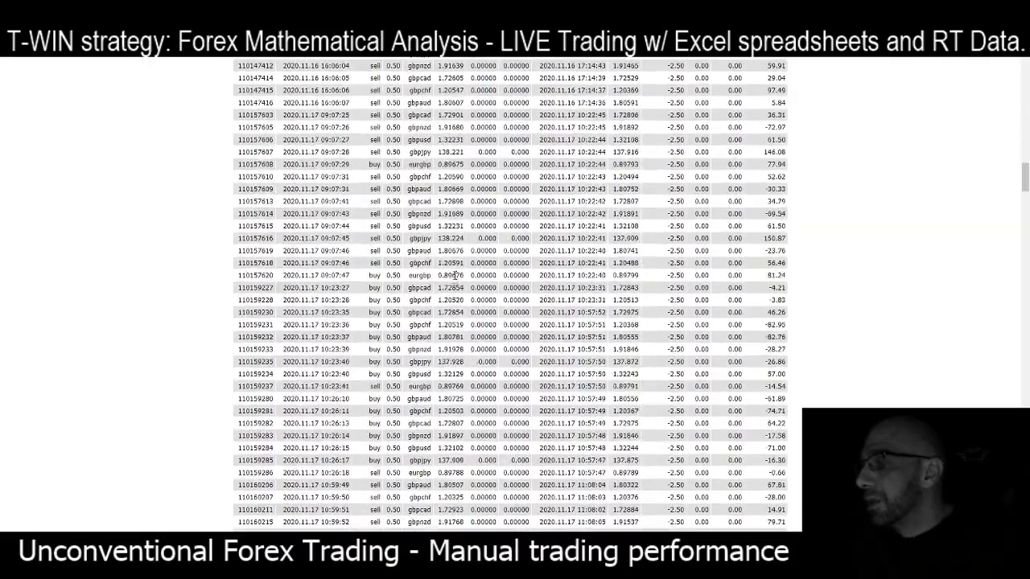
scroll(466, 287, down, 20)
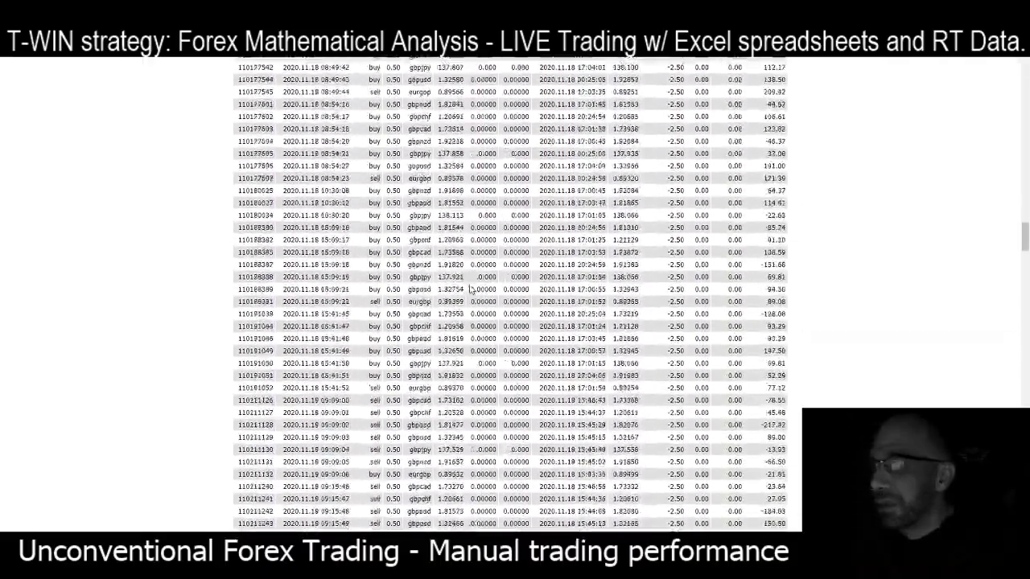
scroll(472, 289, down, 20)
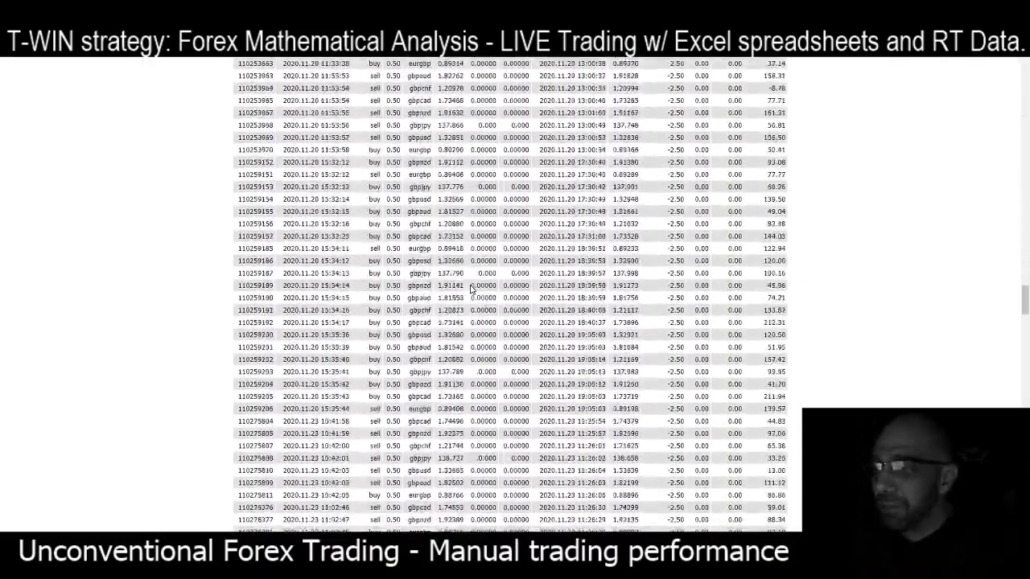
scroll(472, 288, down, 20)
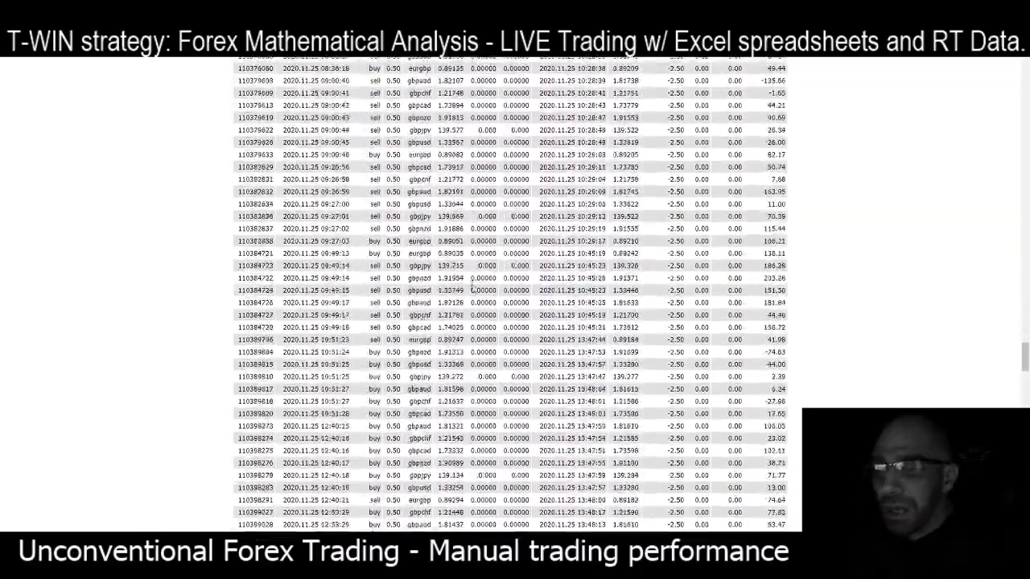
scroll(472, 285, down, 20)
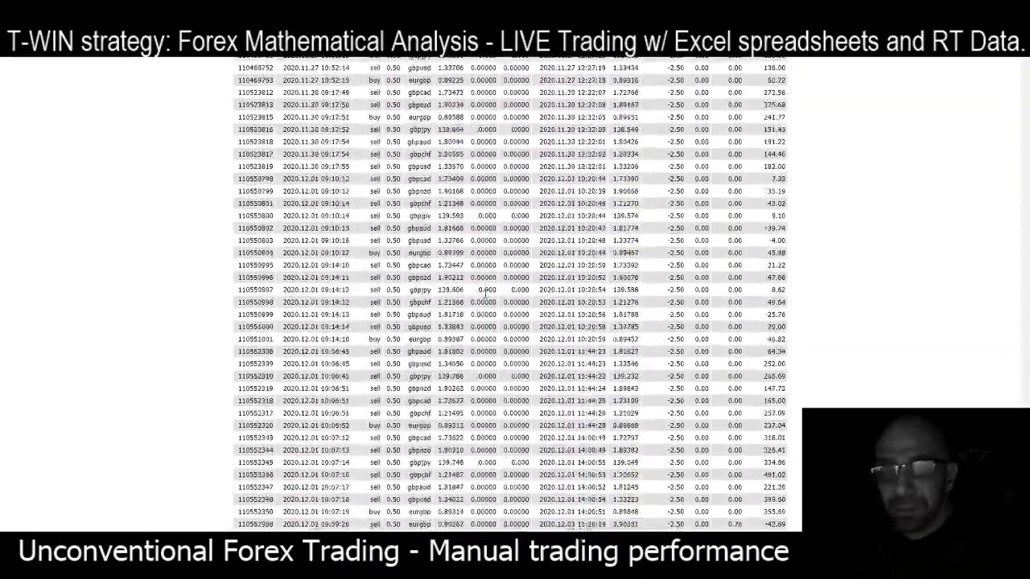
scroll(506, 301, down, 20)
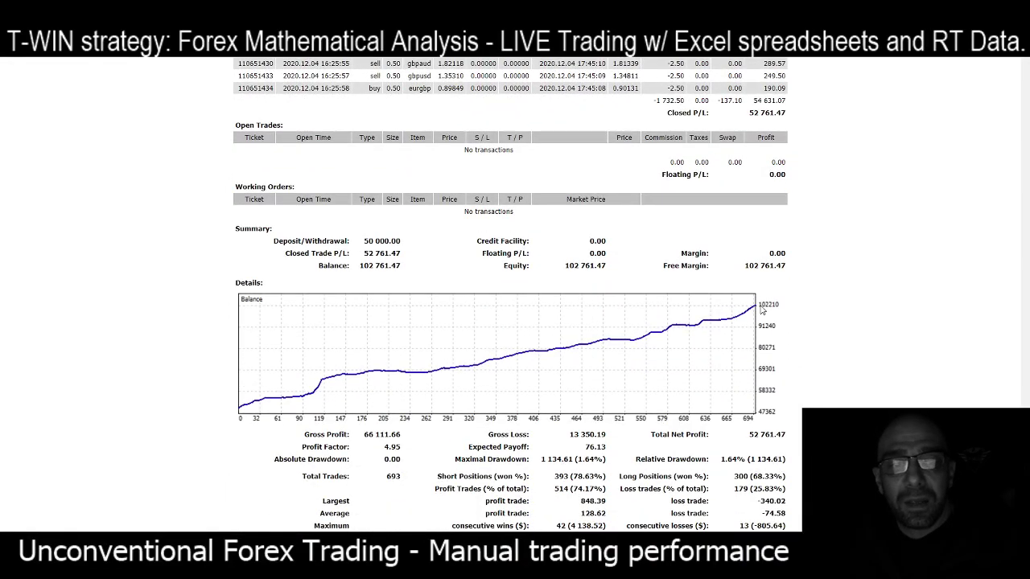
drag(366, 254, 413, 260)
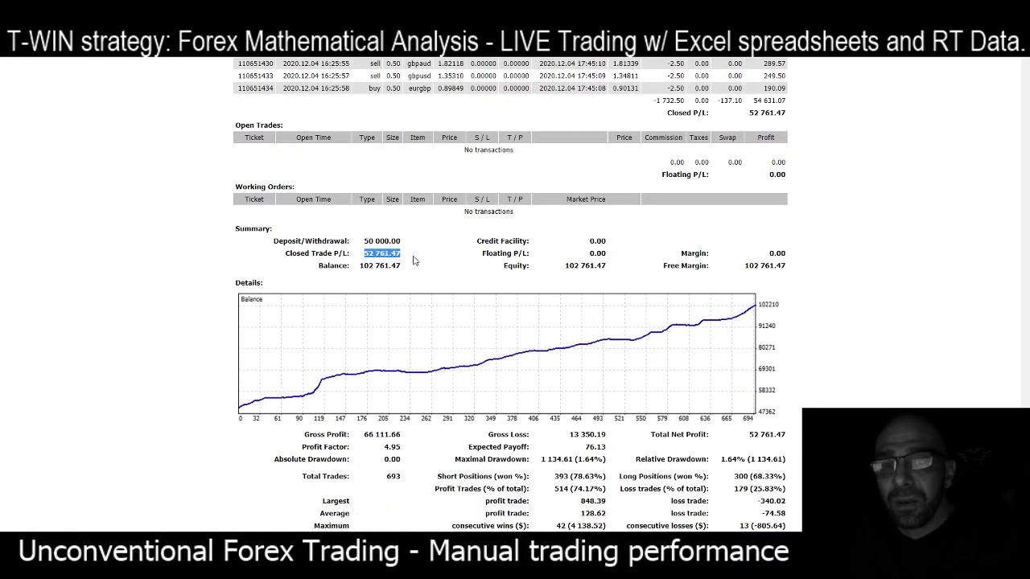